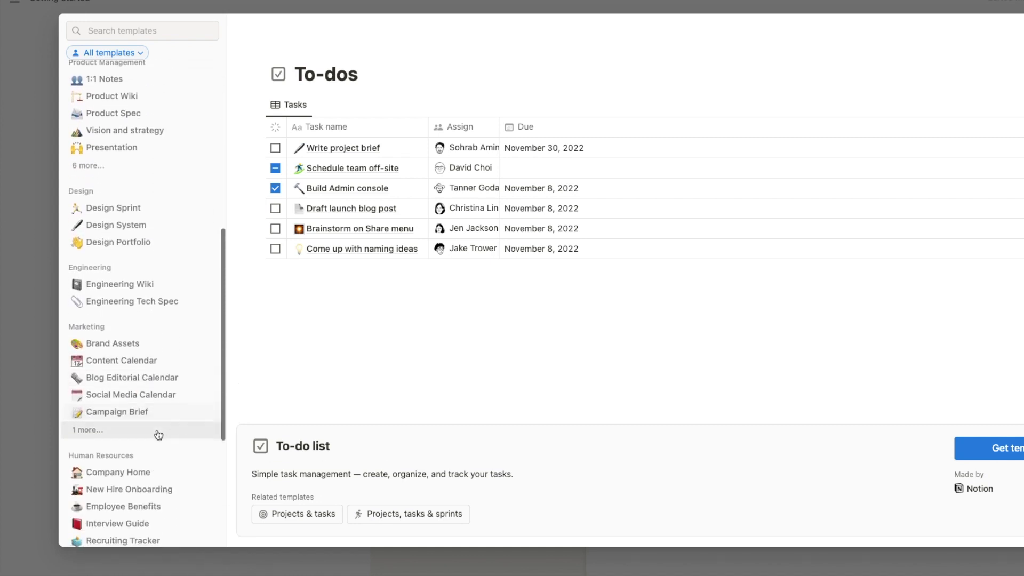
# Step: Open the community template gallery from the end of the template list
pyautogui.scroll(-2, 156, 430)
pyautogui.scroll(-4, 142, 522)
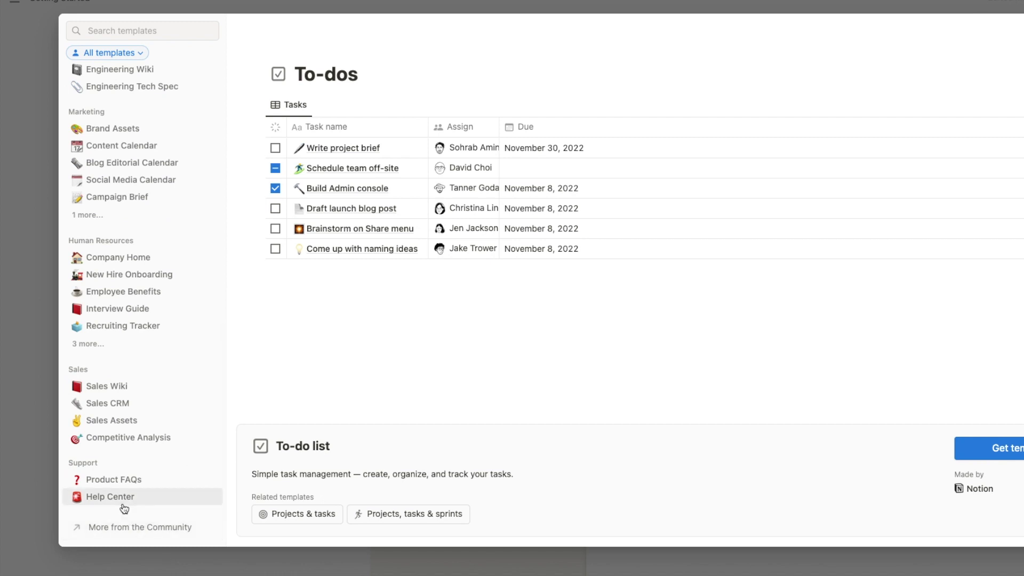
pyautogui.click(133, 528)
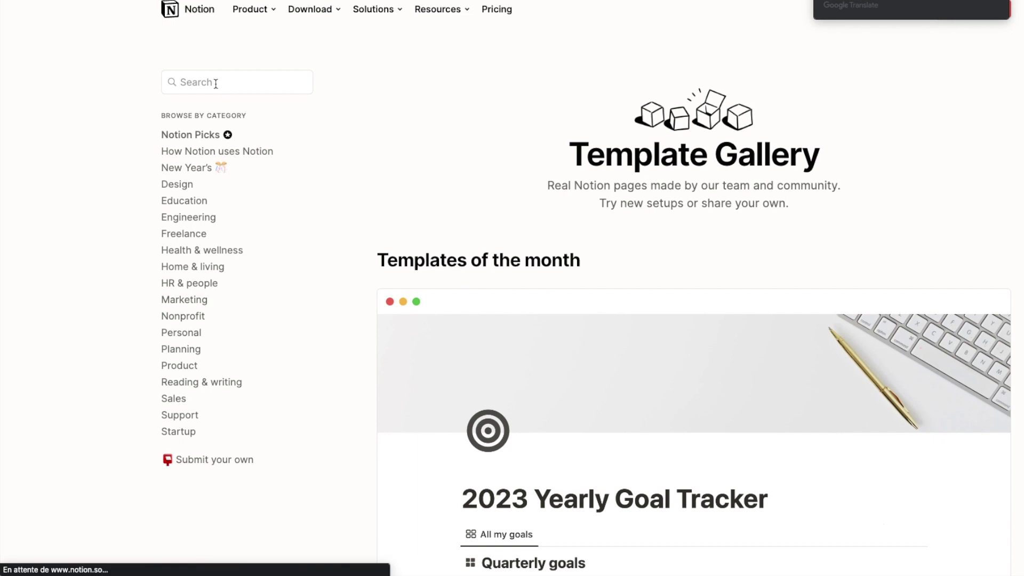
# Step: Search the template gallery for "task list" and open the Task list template
pyautogui.click(216, 83)
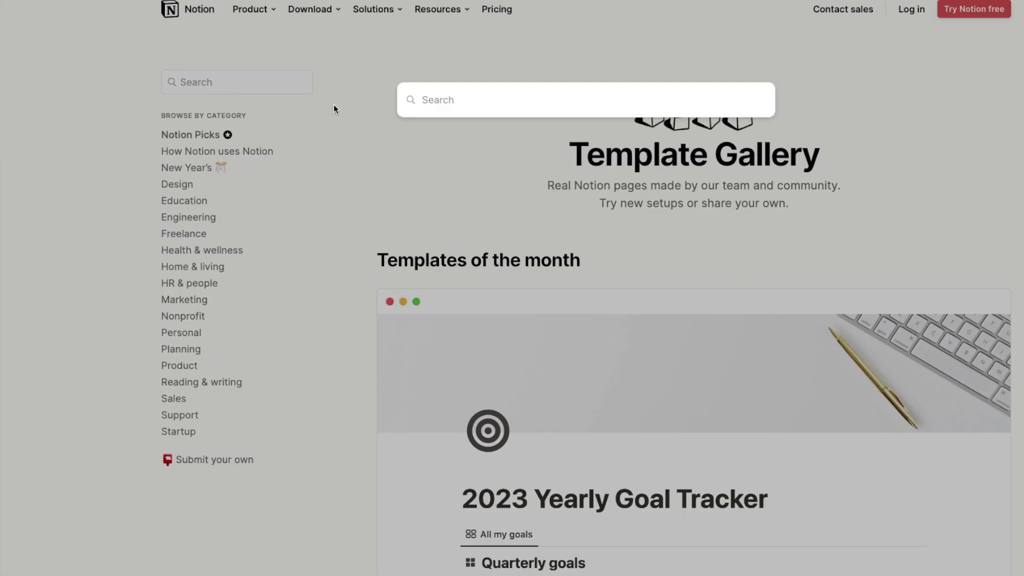
pyautogui.write('task list')
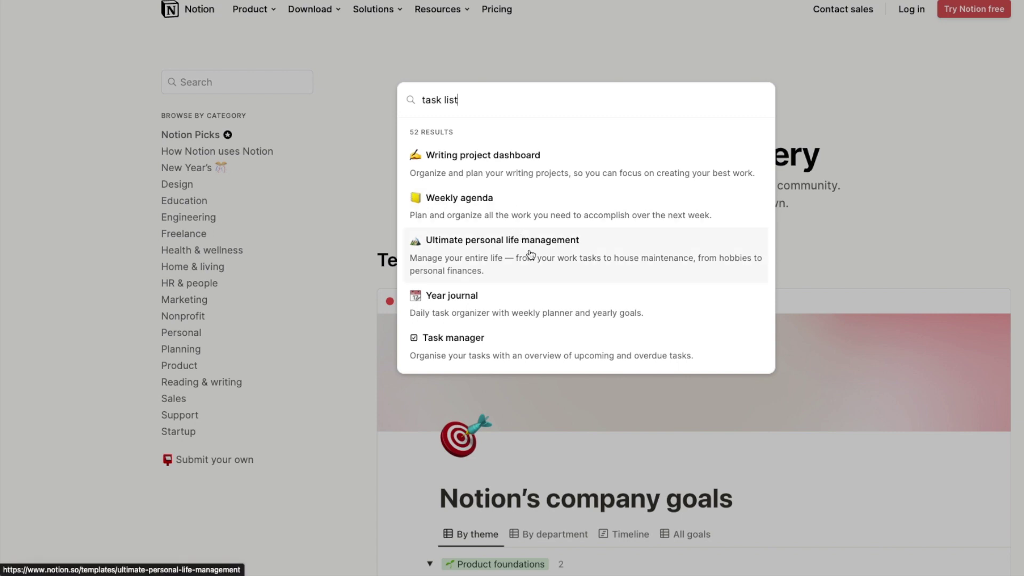
pyautogui.scroll(-3, 531, 253)
pyautogui.scroll(-6, 531, 254)
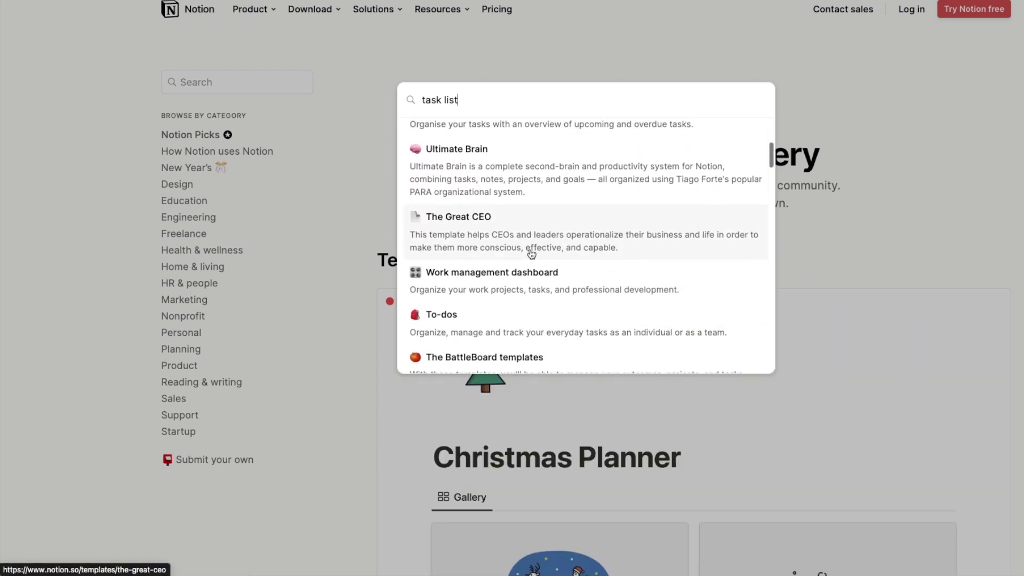
pyautogui.scroll(-6, 531, 254)
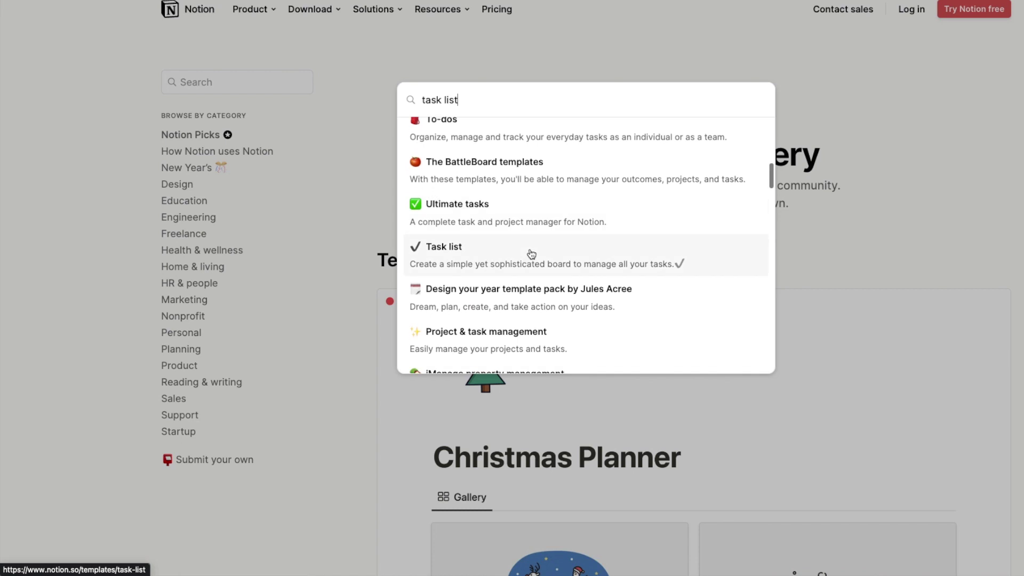
pyautogui.click(476, 255)
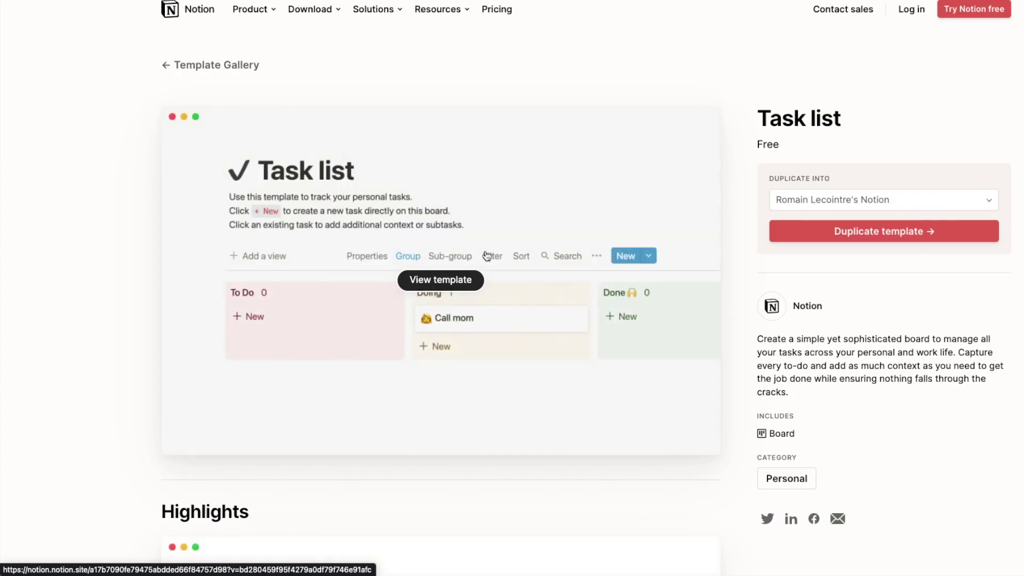
# Step: Review the Task list template's preview and highlights, and duplicate the template into the personal workspace
pyautogui.scroll(-1, 728, 294)
pyautogui.scroll(-6, 730, 297)
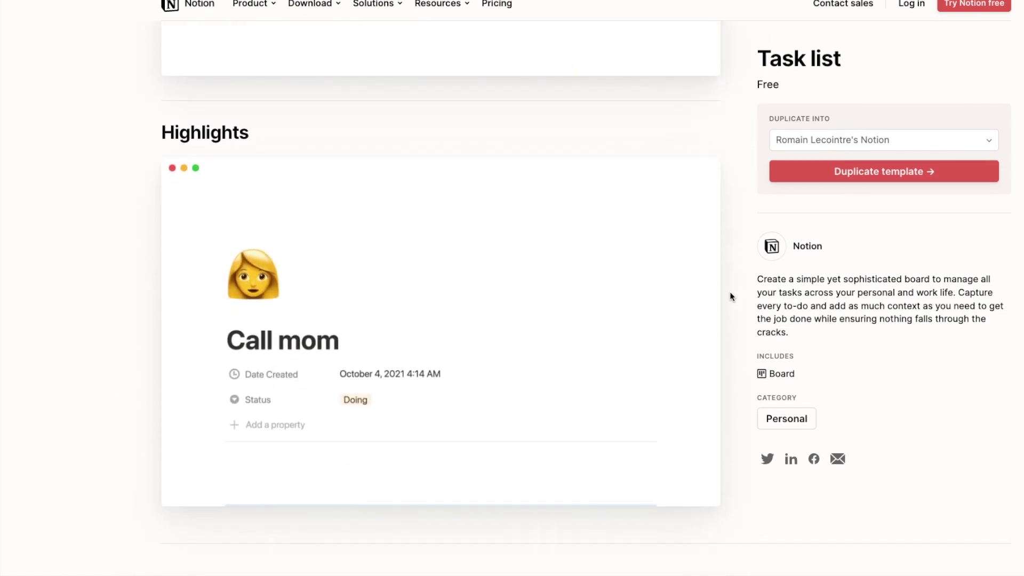
pyautogui.scroll(-5, 731, 297)
pyautogui.scroll(5, 729, 295)
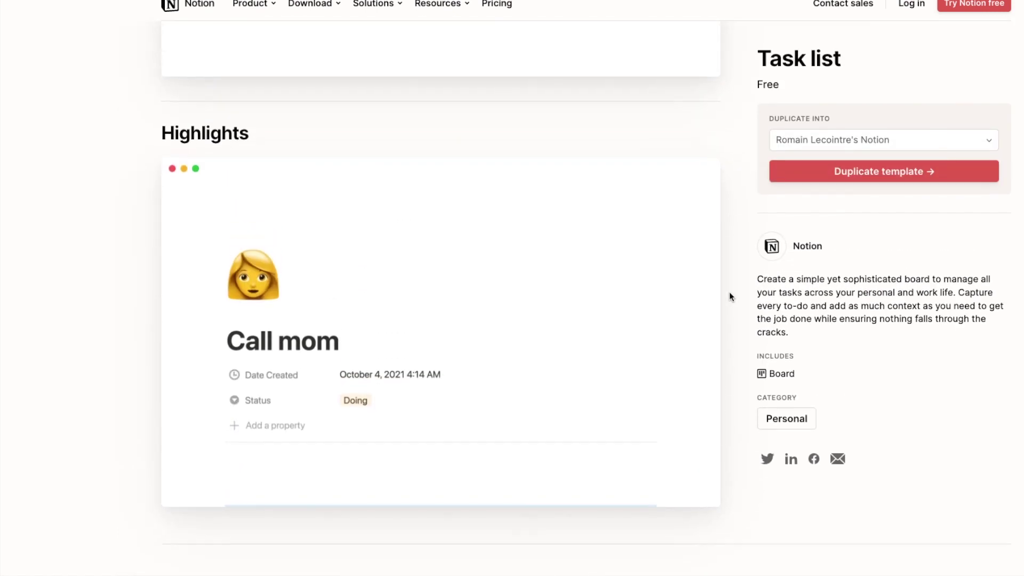
pyautogui.scroll(7, 730, 294)
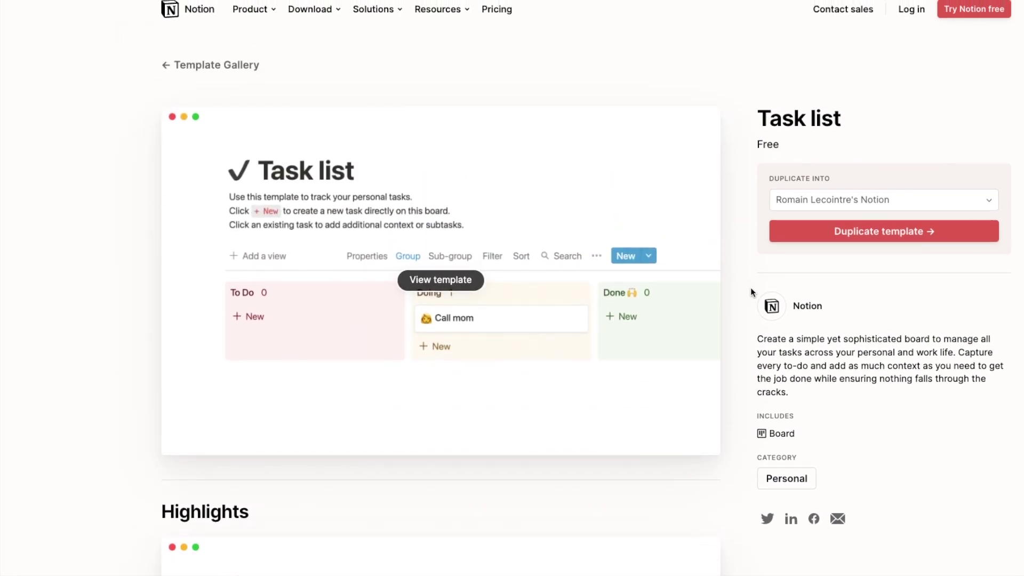
pyautogui.click(873, 236)
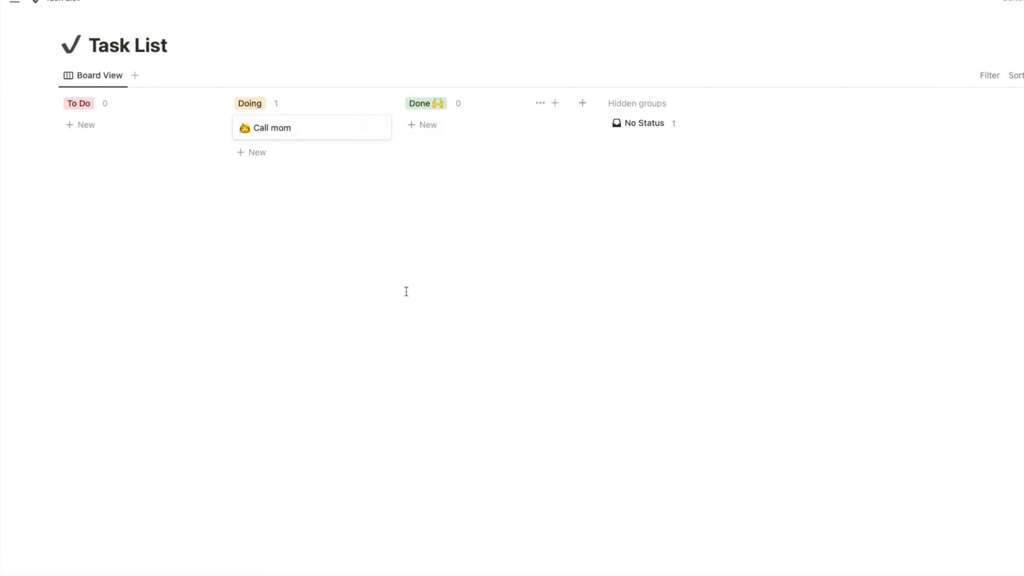
# Step: Add a card titled "Créer une vidéo To Do list" to the To Do column, keeping its status as To Do
pyautogui.click(89, 125)
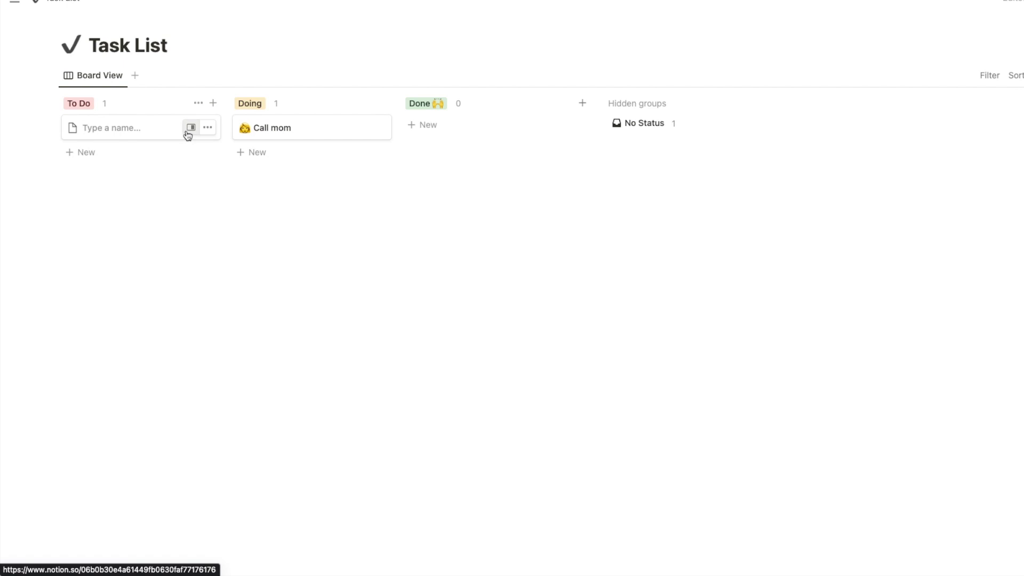
pyautogui.click(188, 132)
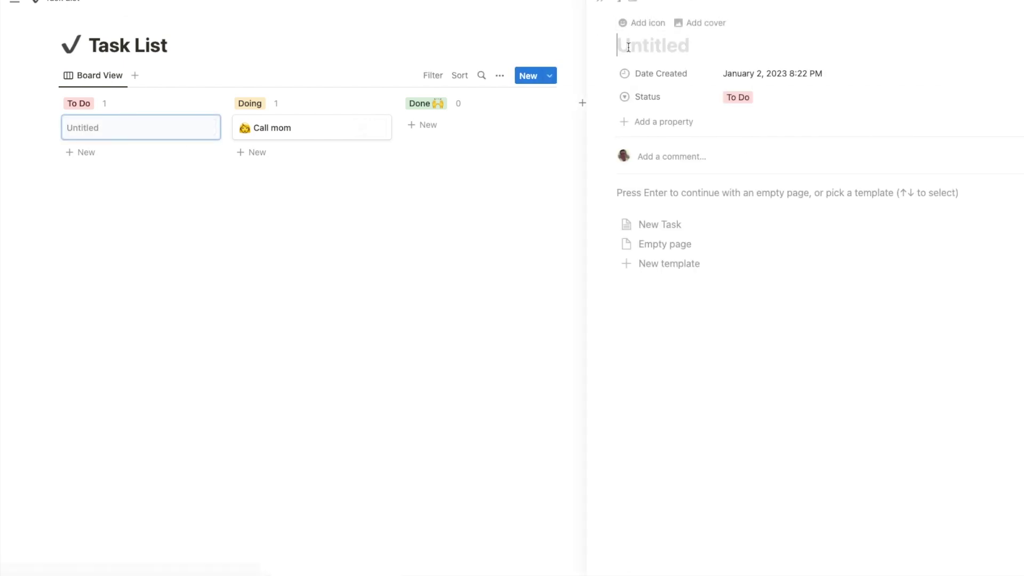
pyautogui.write('Créer une vidéo To Do list')
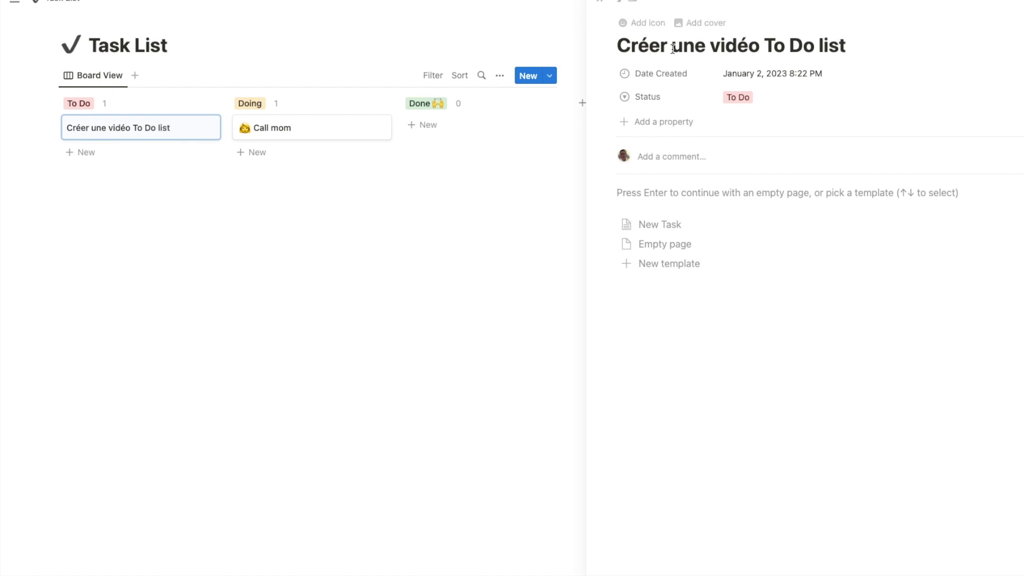
pyautogui.click(741, 99)
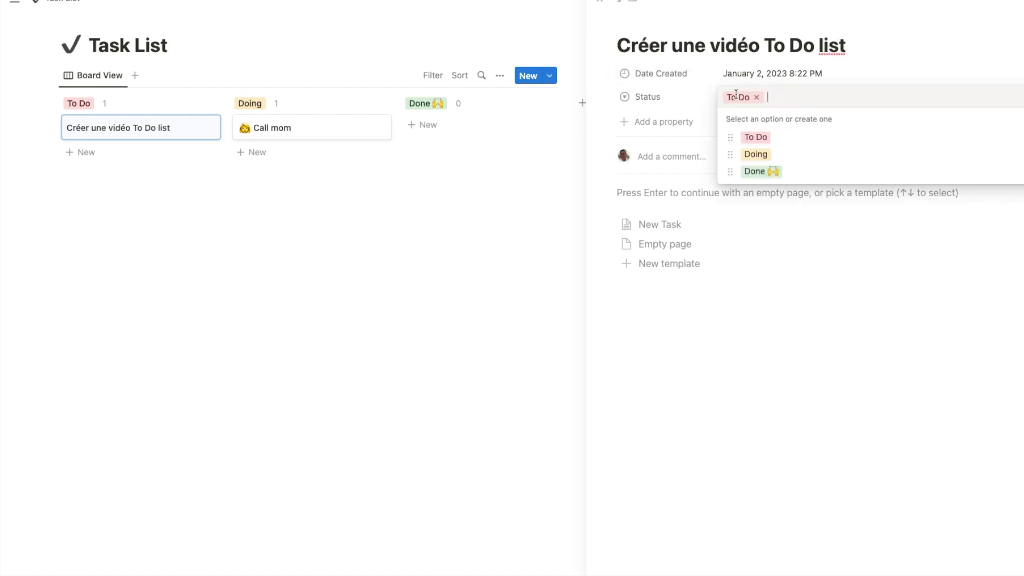
pyautogui.click(749, 136)
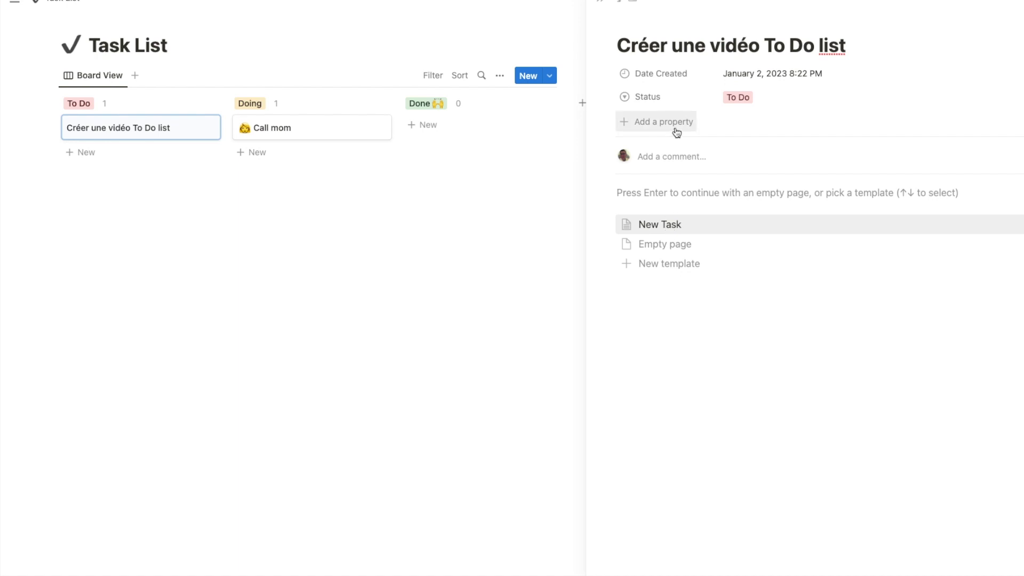
pyautogui.click(569, 160)
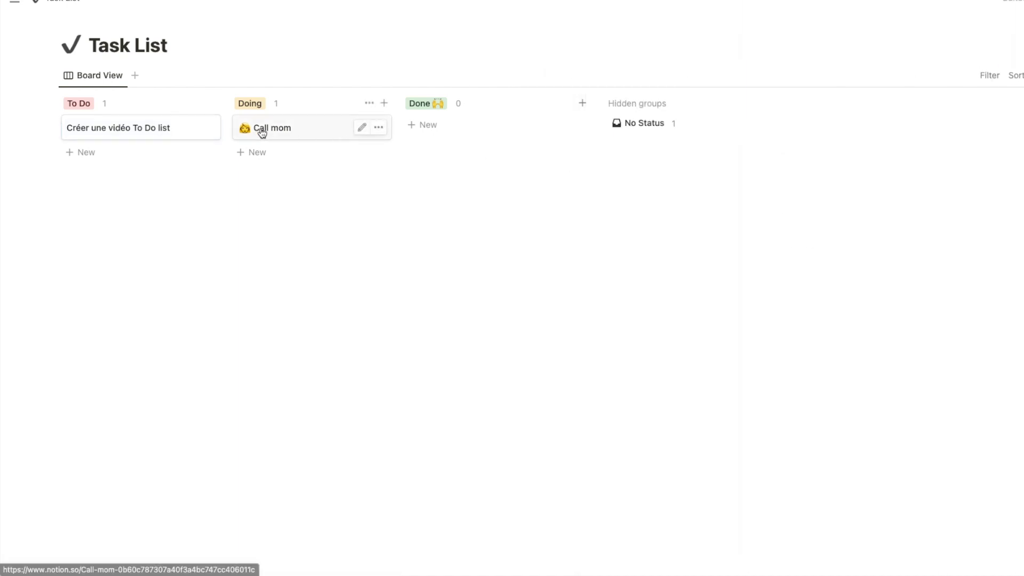
# Step: Add a second card to the To Do column with the title "Réserver les vacnaces"
pyautogui.click(66, 154)
pyautogui.click(191, 155)
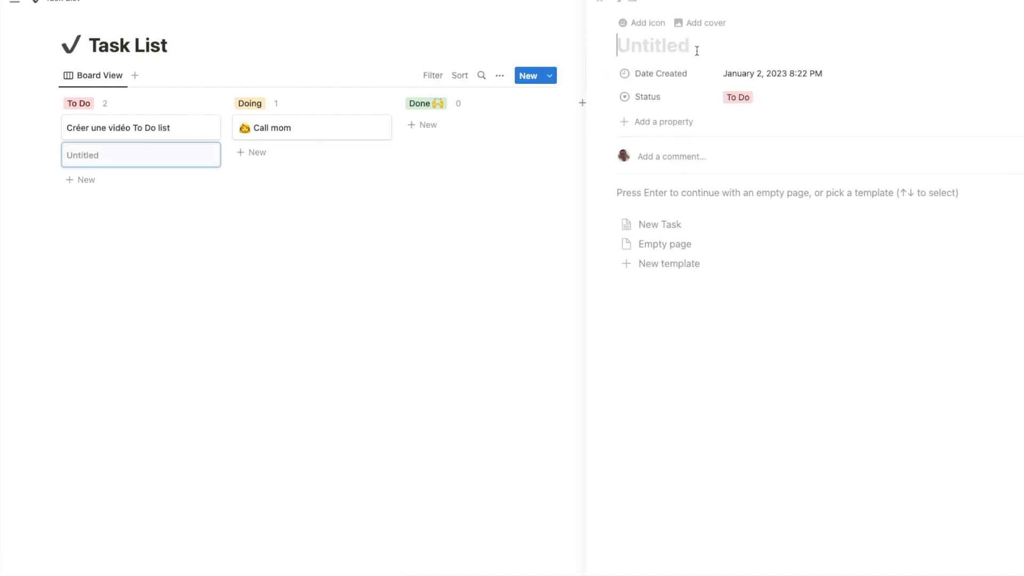
pyautogui.write('R')
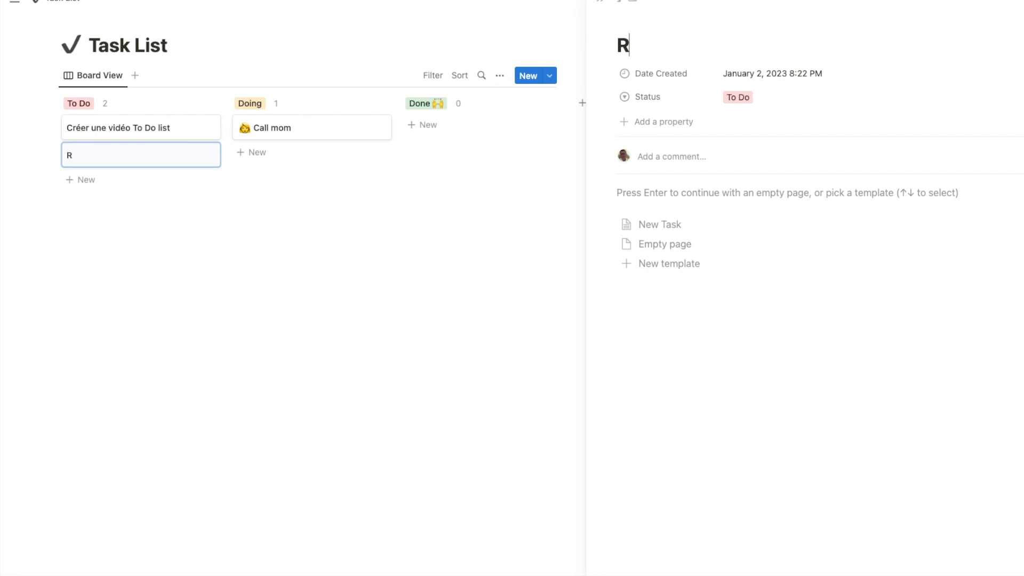
pyautogui.write('éserver les vacnaces')
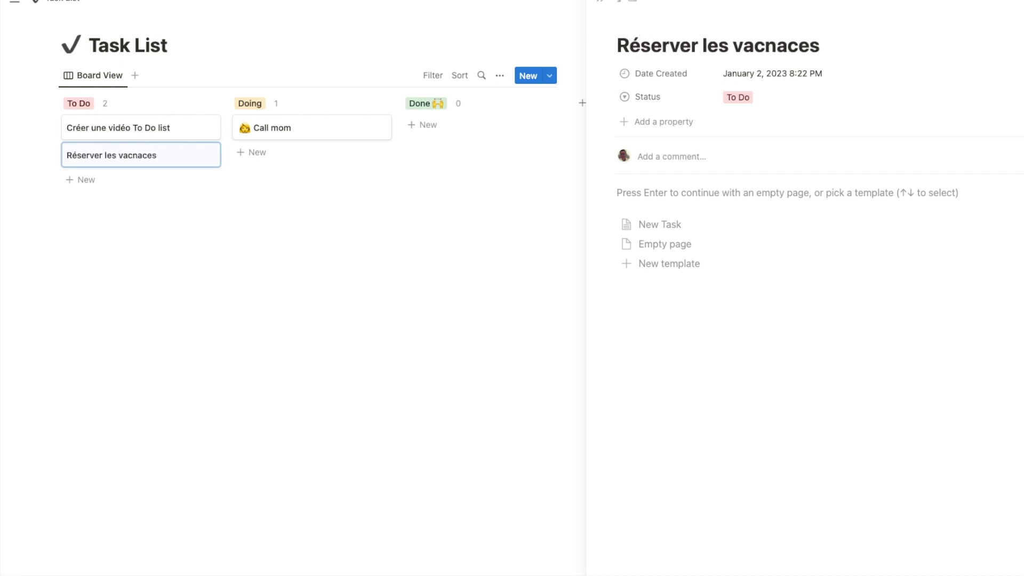
# Step: Give the holiday booking card a beach umbrella icon and correct its title to "Réserver les vacances"
pyautogui.click(643, 23)
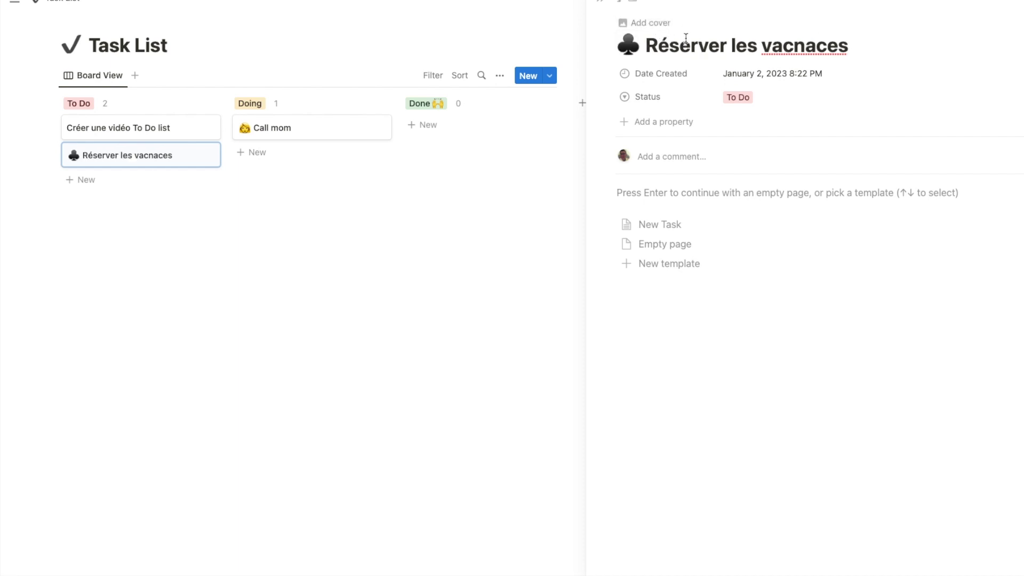
pyautogui.click(628, 45)
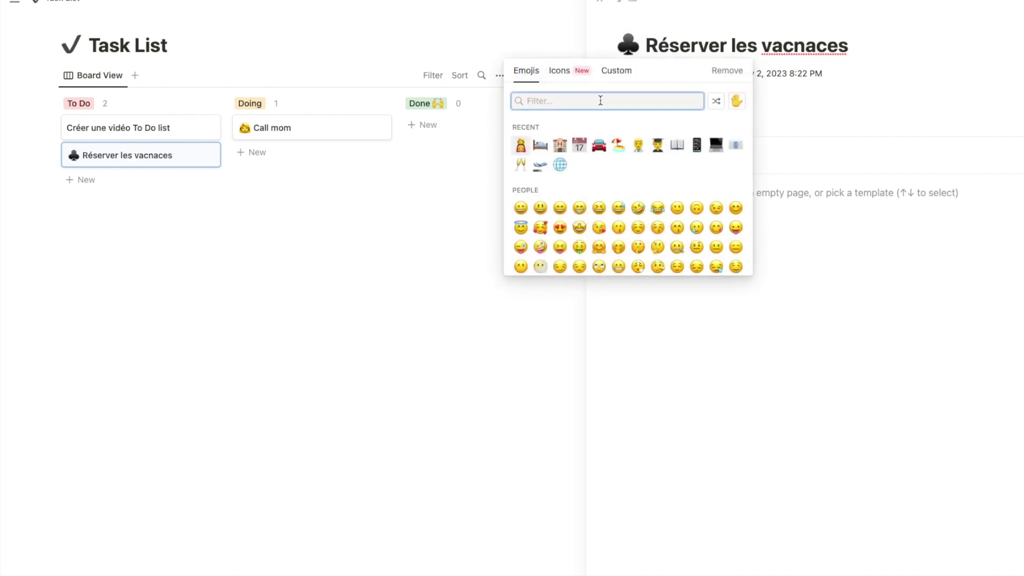
pyautogui.click(617, 152)
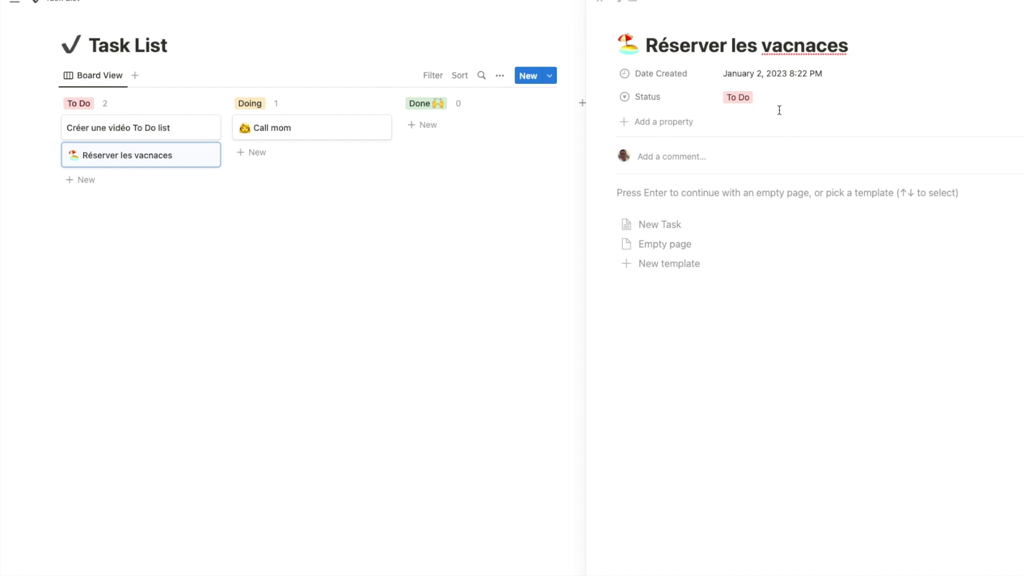
pyautogui.rightClick(795, 47)
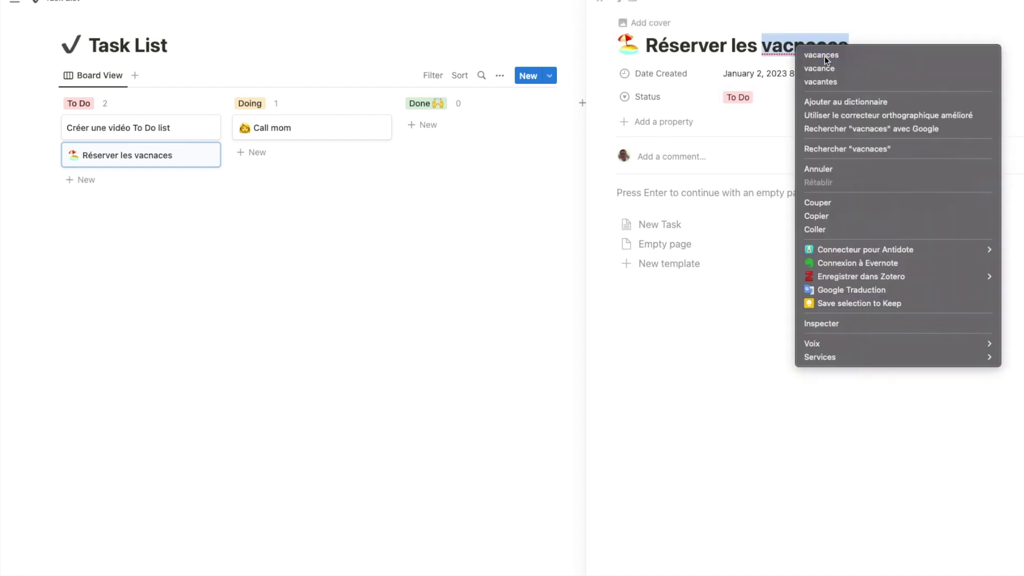
pyautogui.click(826, 55)
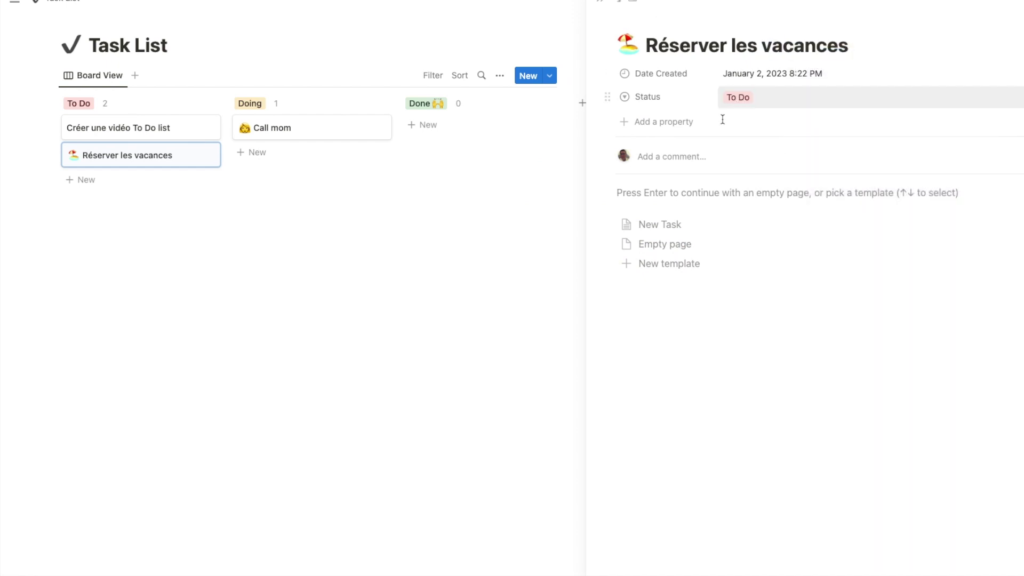
pyautogui.click(434, 233)
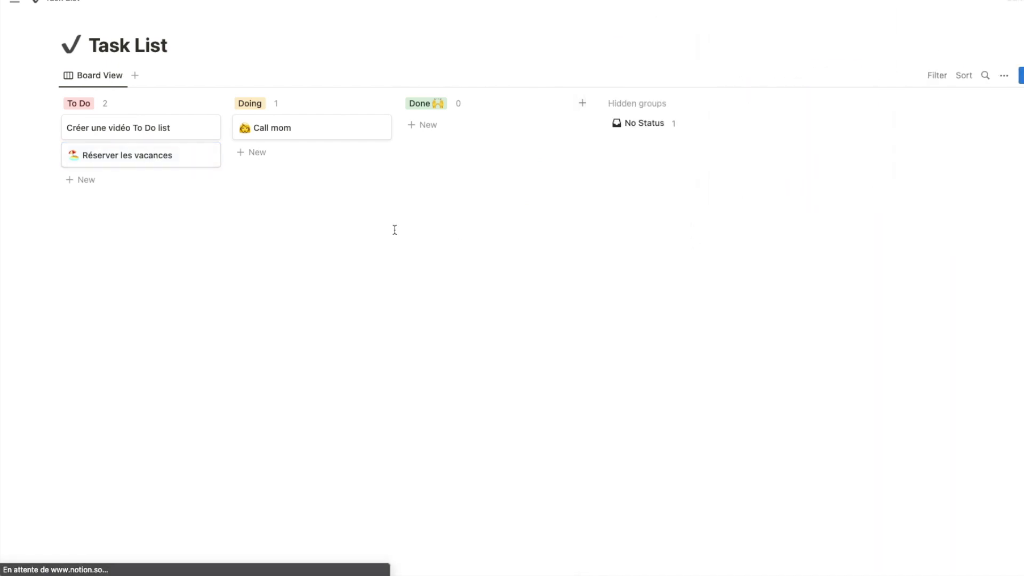
# Step: Add a third card titled "Répondre au mail de XXX" to the To Do column
pyautogui.click(80, 181)
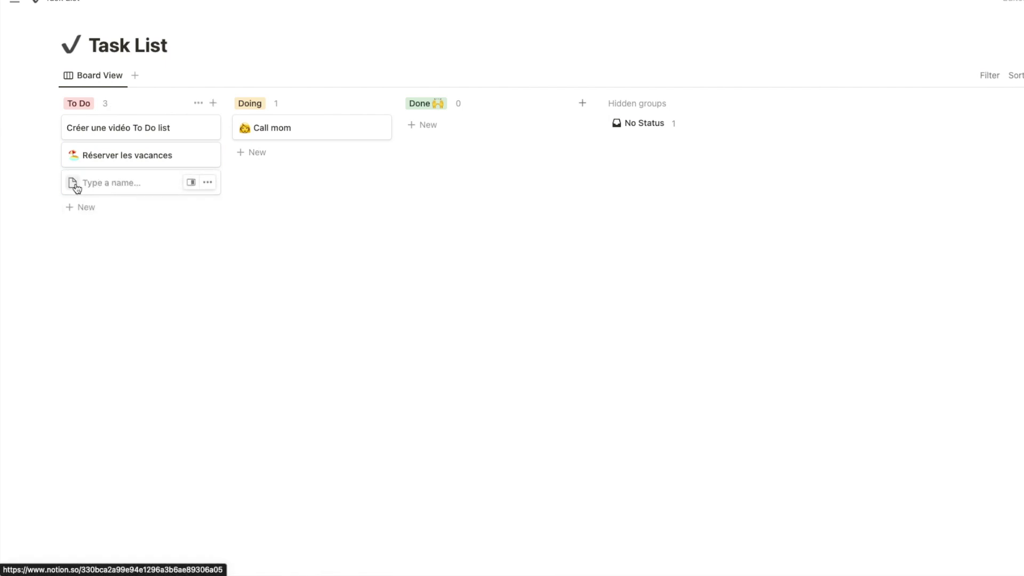
pyautogui.click(190, 182)
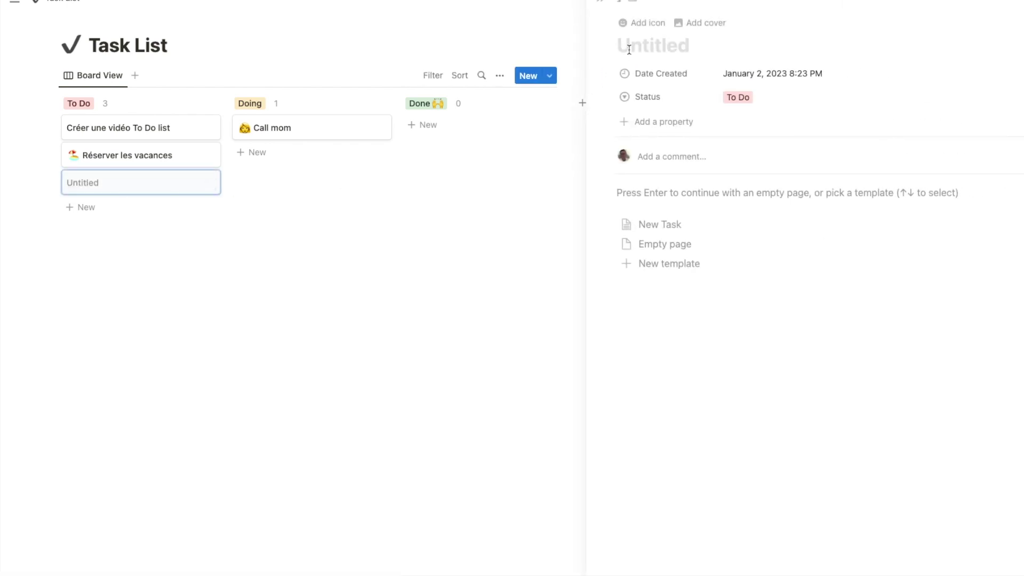
pyautogui.write('Réo')
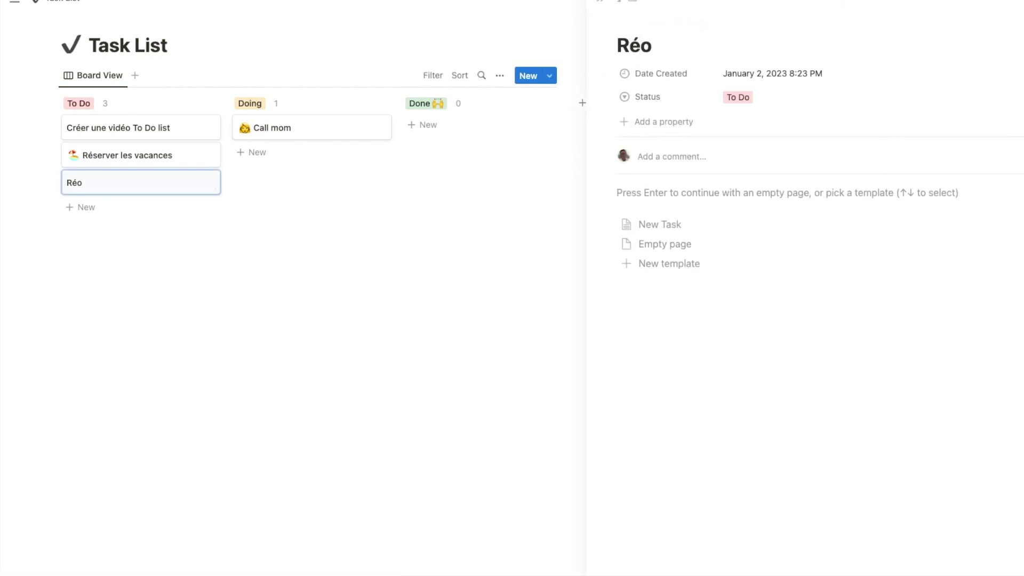
pyautogui.write('pondre a')
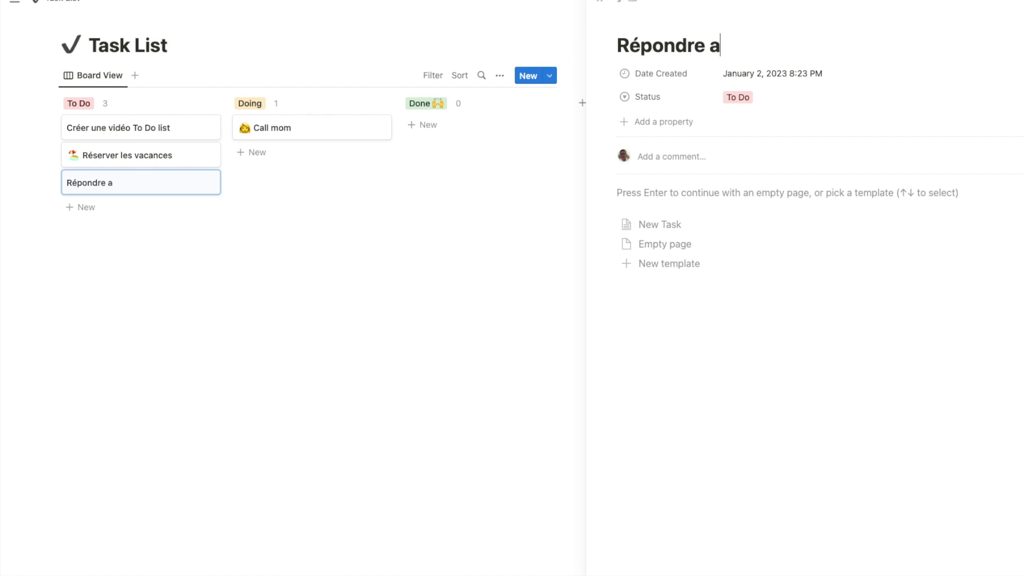
pyautogui.write('u mail ')
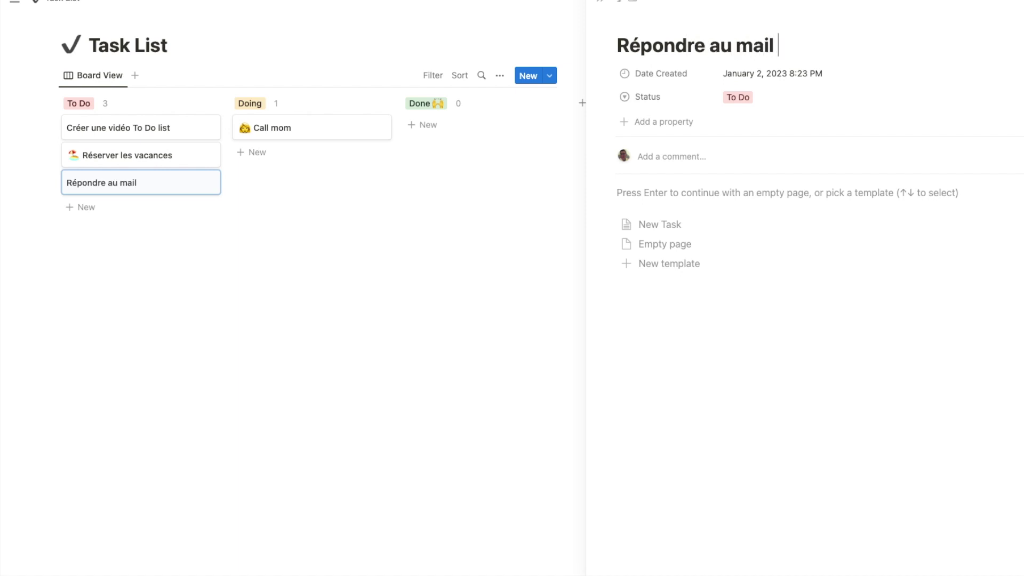
pyautogui.write('de XXX')
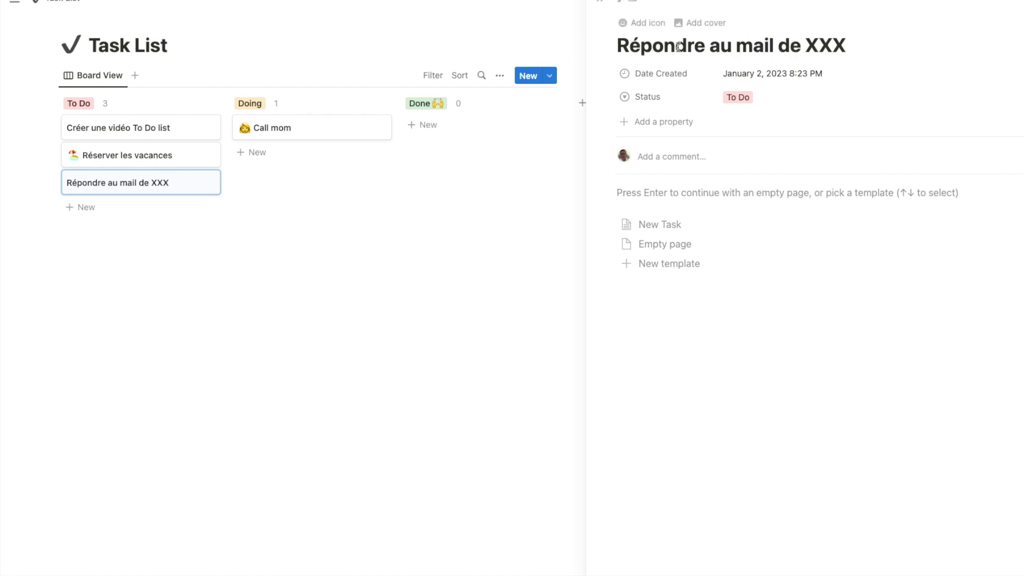
# Step: Give the "Répondre au mail de XXX" card an envelope icon, found by searching the emojis for "mail", and close the card
pyautogui.click(635, 25)
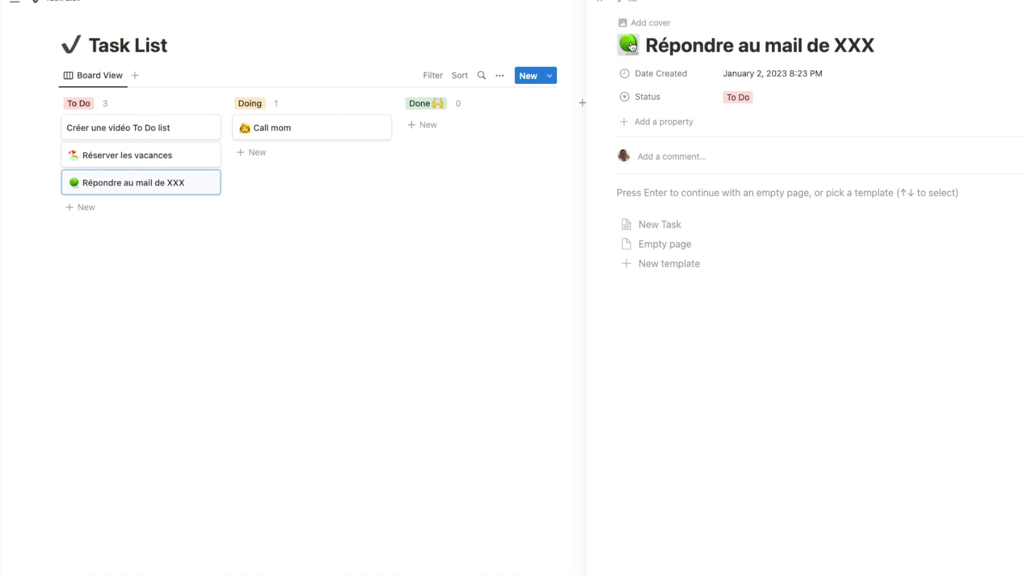
pyautogui.click(629, 43)
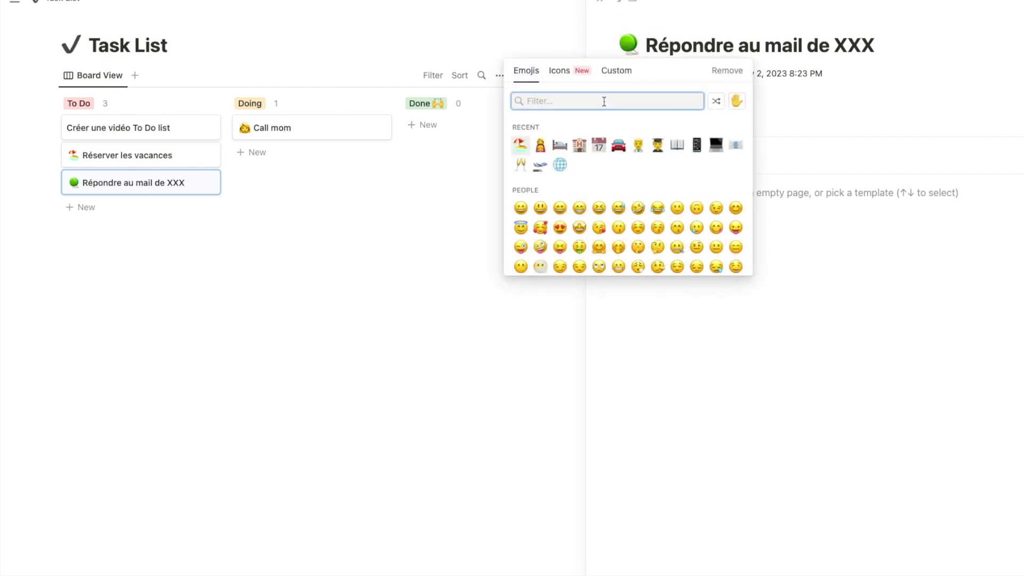
pyautogui.write('mail')
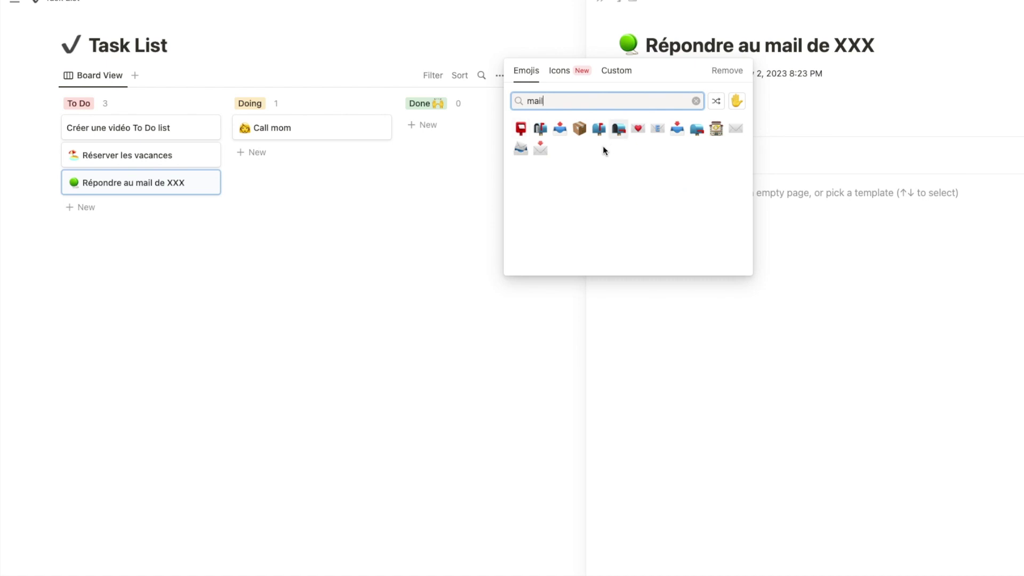
pyautogui.click(736, 129)
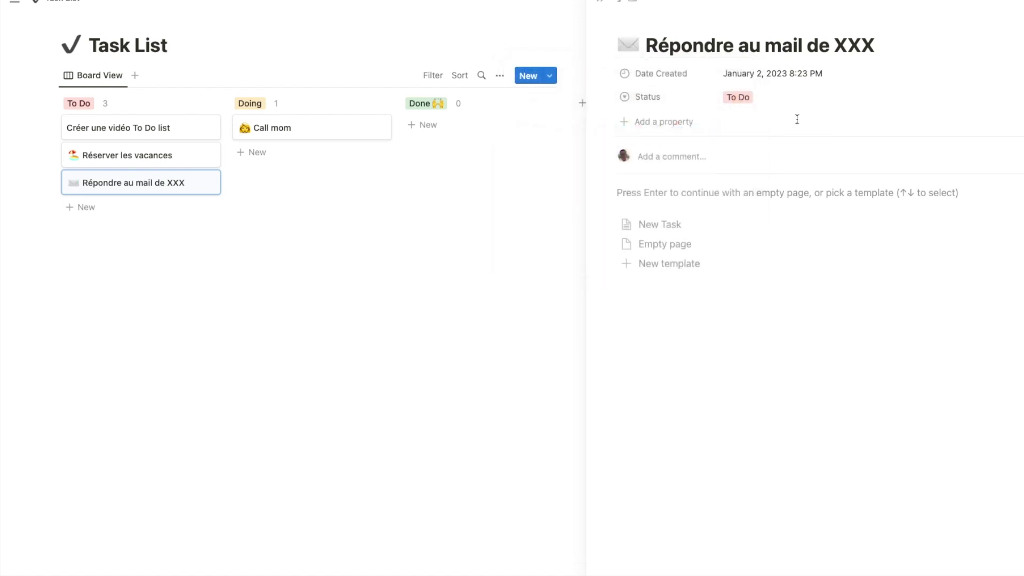
pyautogui.click(564, 213)
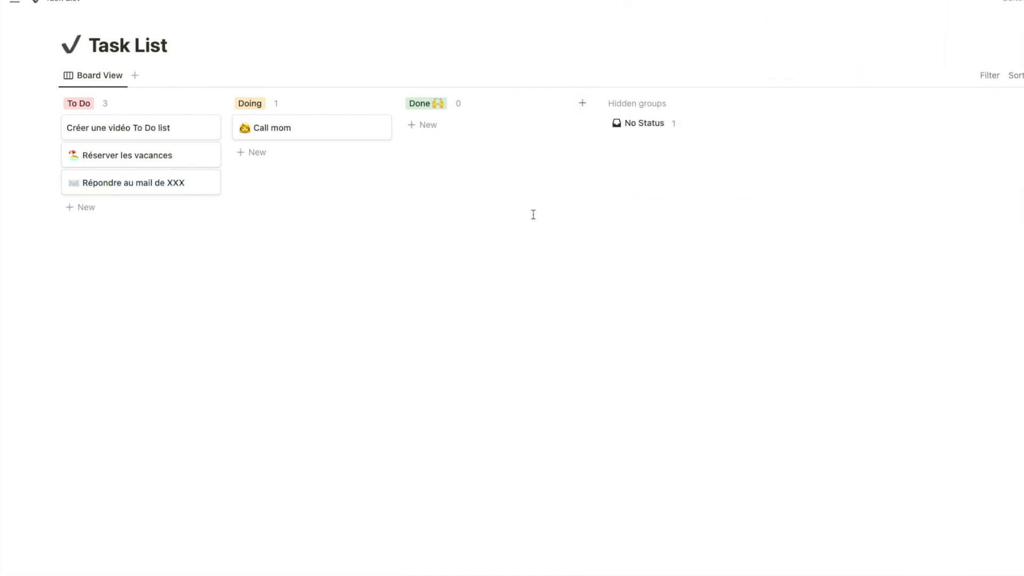
# Step: Add a new card to the Doing column with the title "Prendre rdv chez le coiffeur"
pyautogui.click(261, 151)
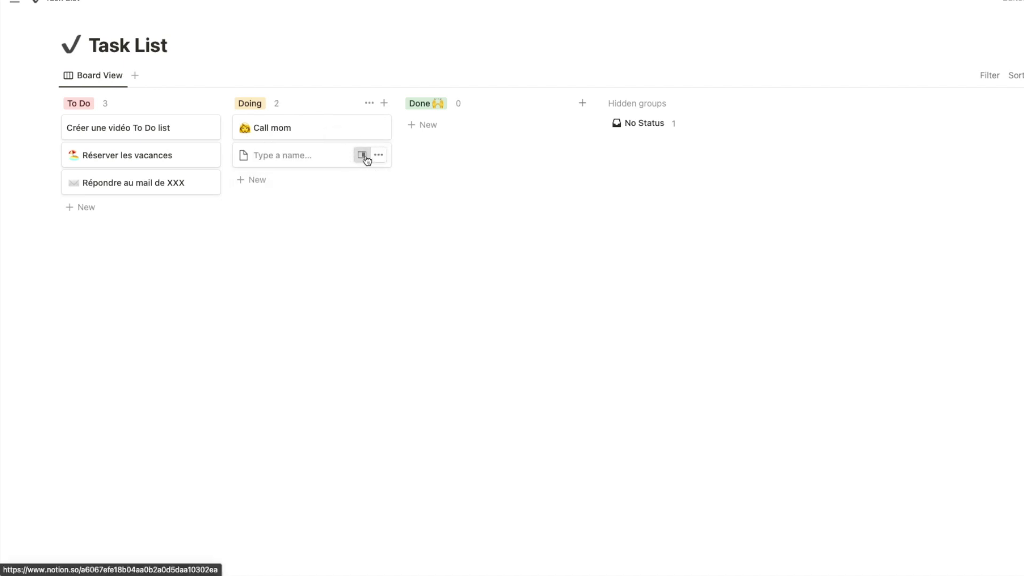
pyautogui.click(363, 155)
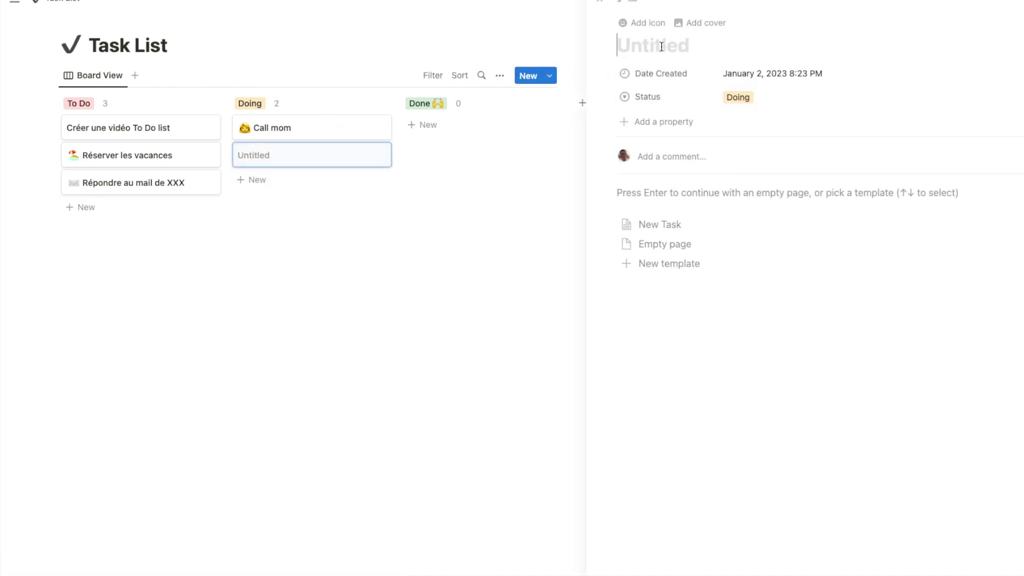
pyautogui.write('Prendr')
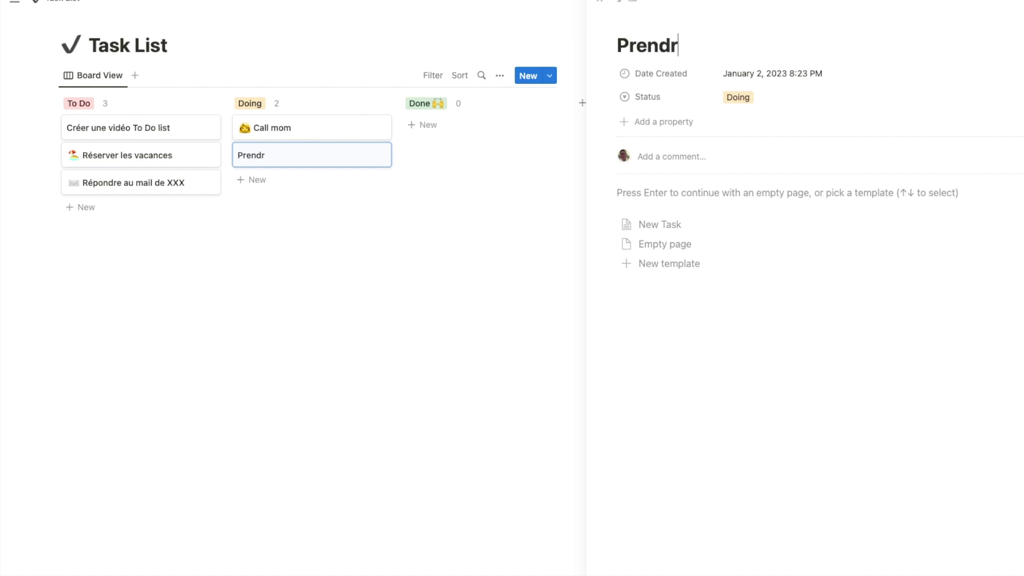
pyautogui.write('e rdv chez le co')
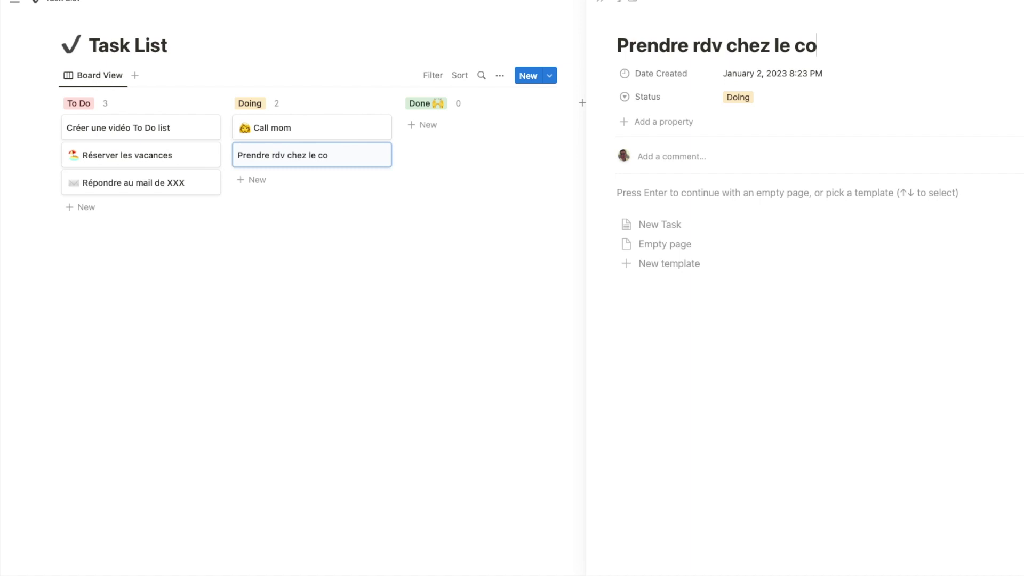
pyautogui.write('iffeur')
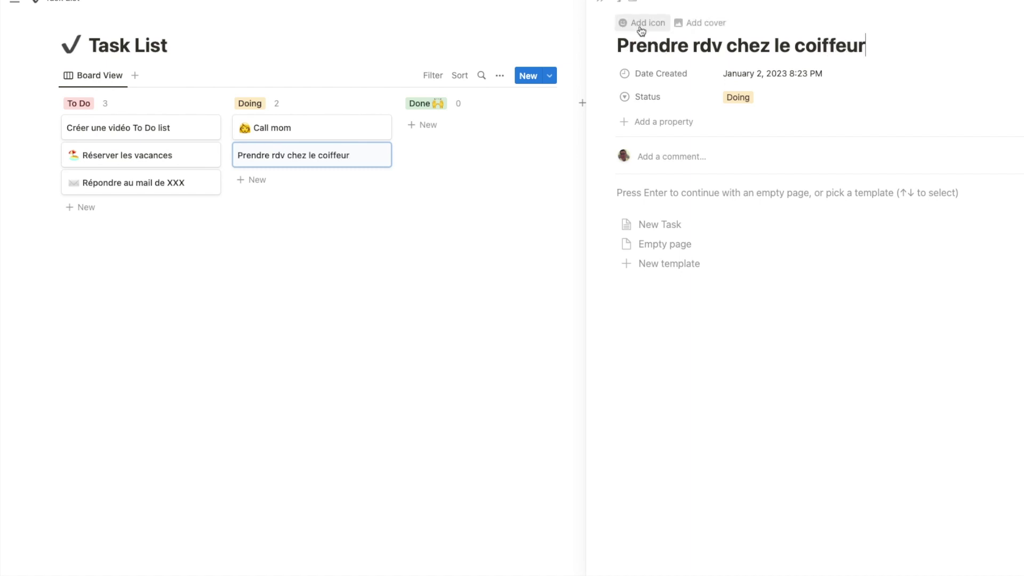
# Step: Give the "Prendre rdv chez le coiffeur" card a scissors icon and close the card
pyautogui.click(643, 24)
pyautogui.click(628, 47)
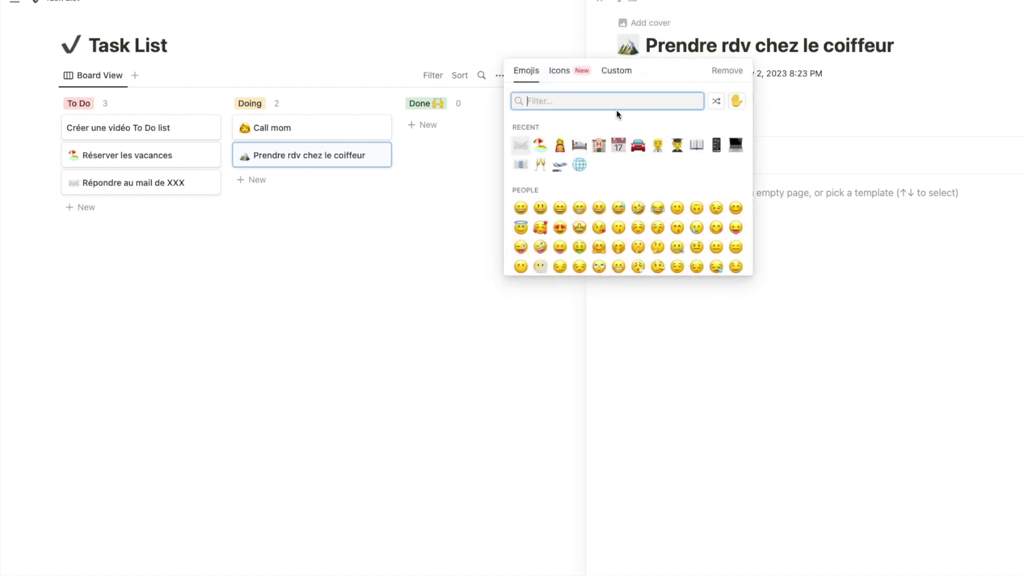
pyautogui.write('coiffe')
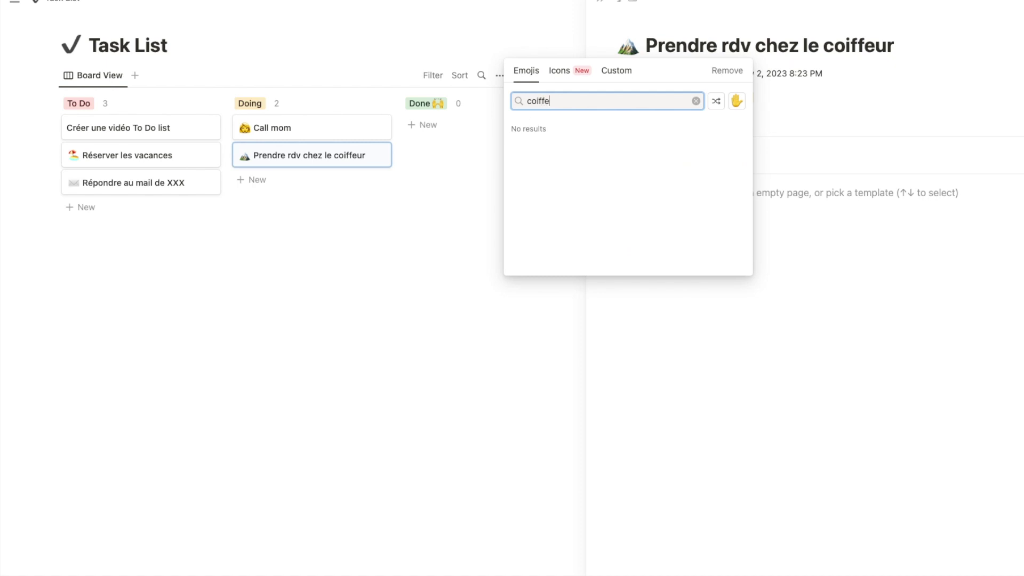
pyautogui.press('BackSpace')
pyautogui.press('BackSpace')
pyautogui.press('BackSpace')
pyautogui.press('BackSpace')
pyautogui.press('BackSpace')
pyautogui.write('chev')
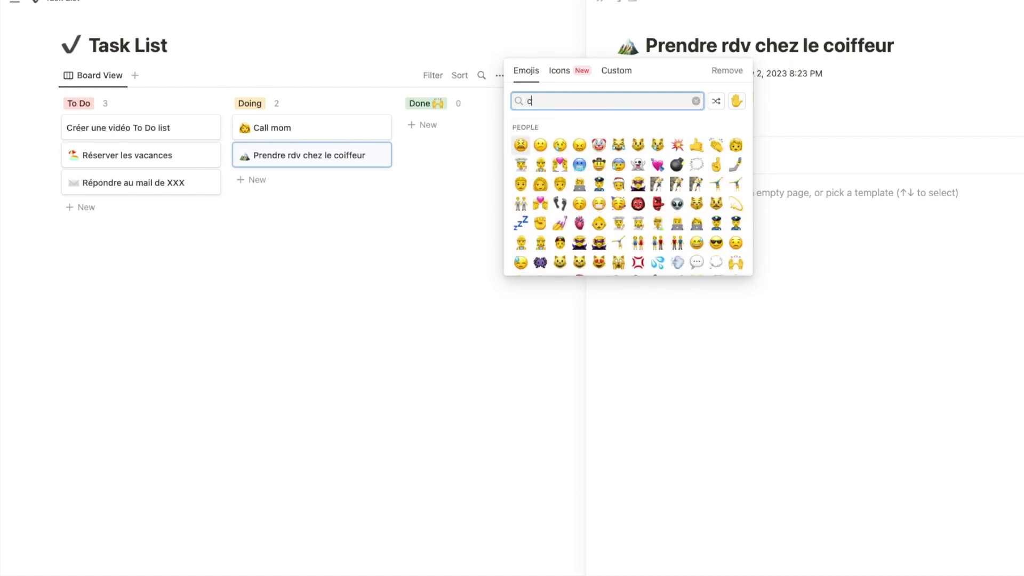
pyautogui.press('BackSpace')
pyautogui.press('BackSpace')
pyautogui.press('BackSpace')
pyautogui.press('BackSpace')
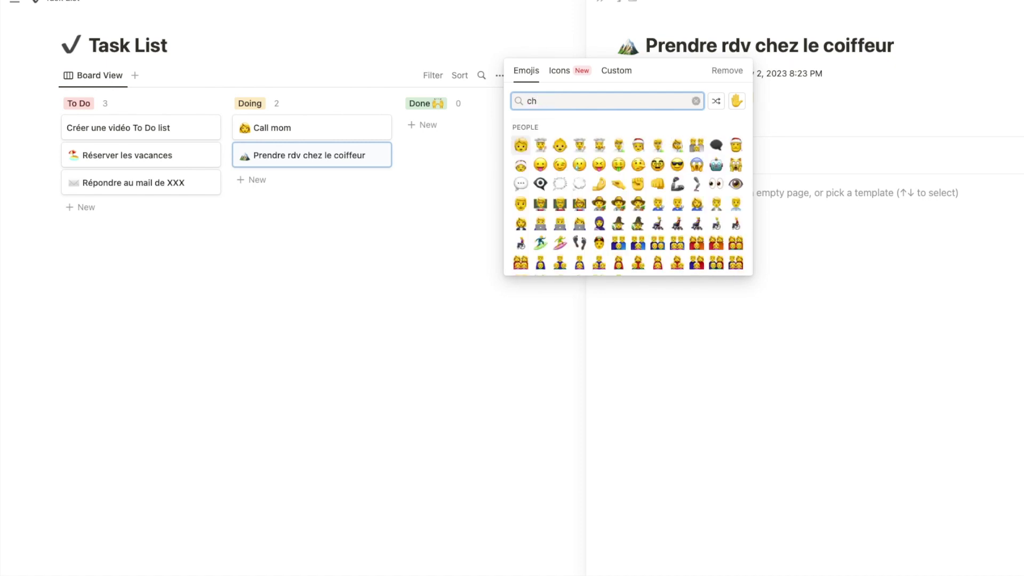
pyautogui.write('cise')
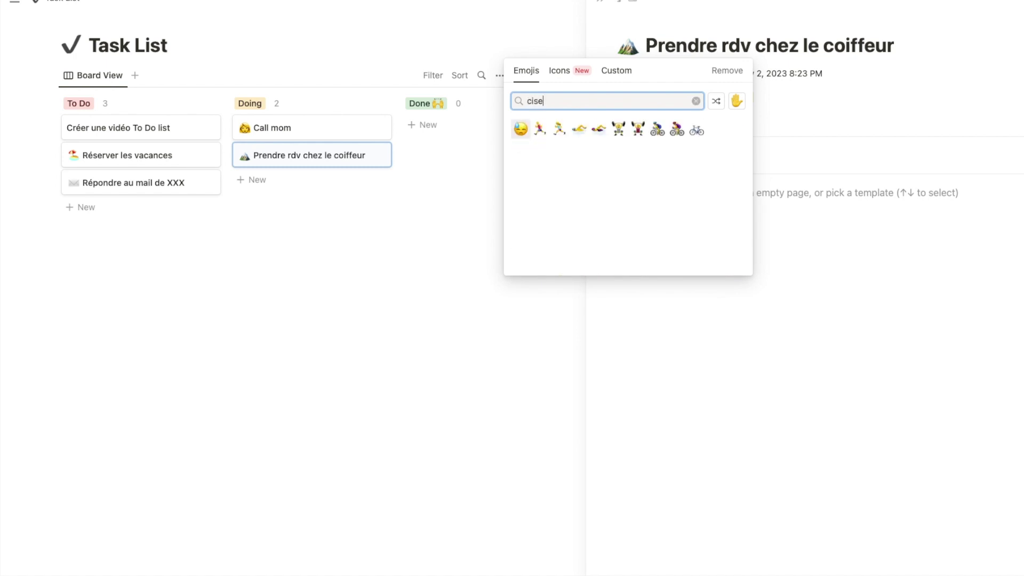
pyautogui.press('BackSpace')
pyautogui.click(599, 146)
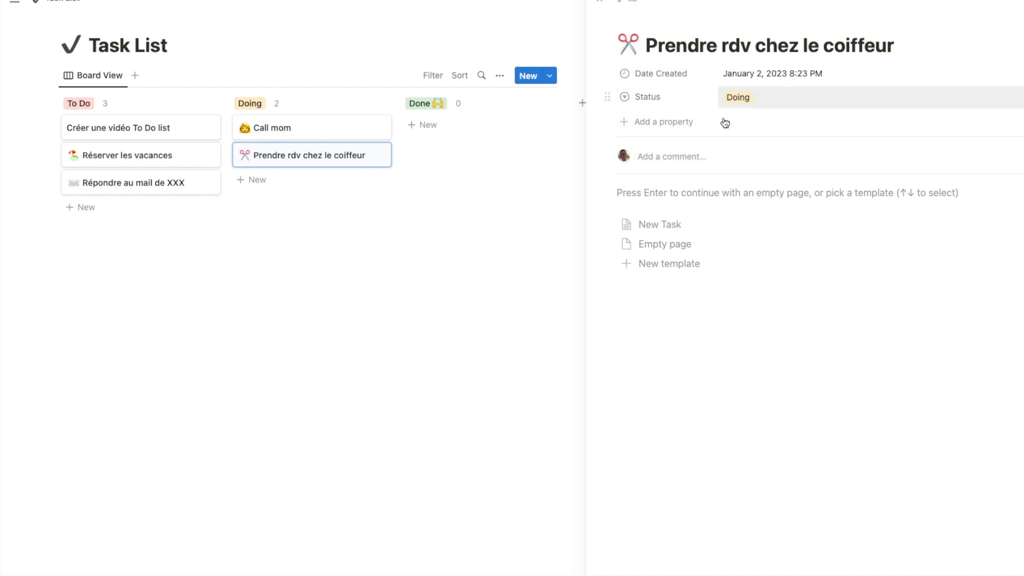
pyautogui.click(563, 199)
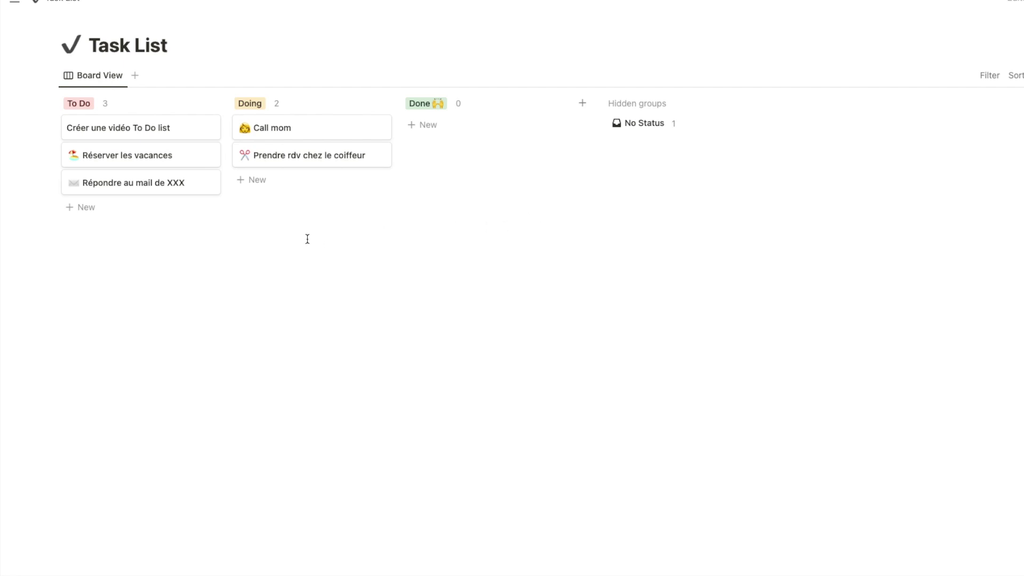
# Step: Move the "Prendre rdv chez le coiffeur" card to the Done column and the "Réserver les vacances" card to Doing
pyautogui.moveTo(306, 156); pyautogui.dragTo(460, 138)
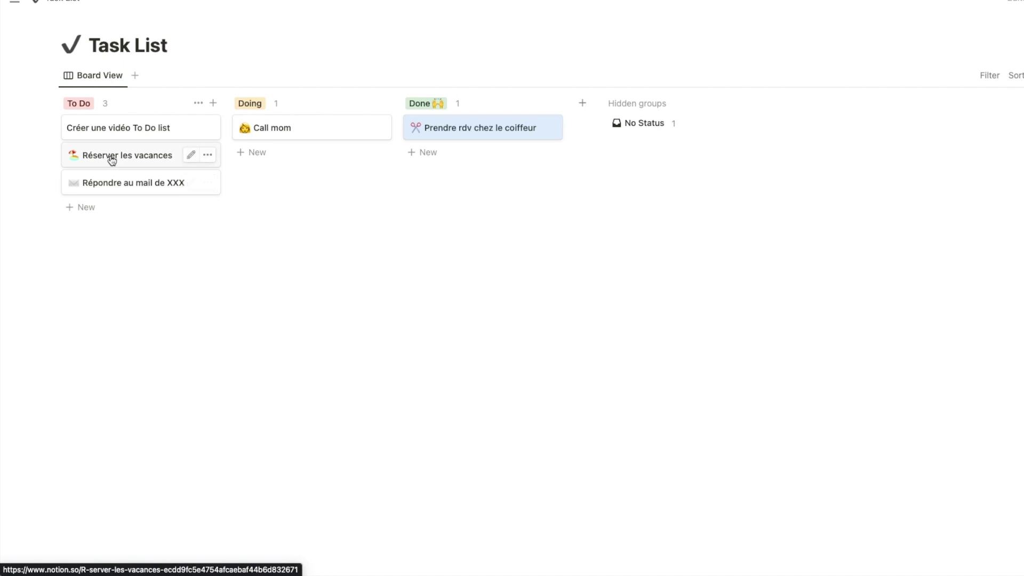
pyautogui.moveTo(116, 160); pyautogui.dragTo(264, 157)
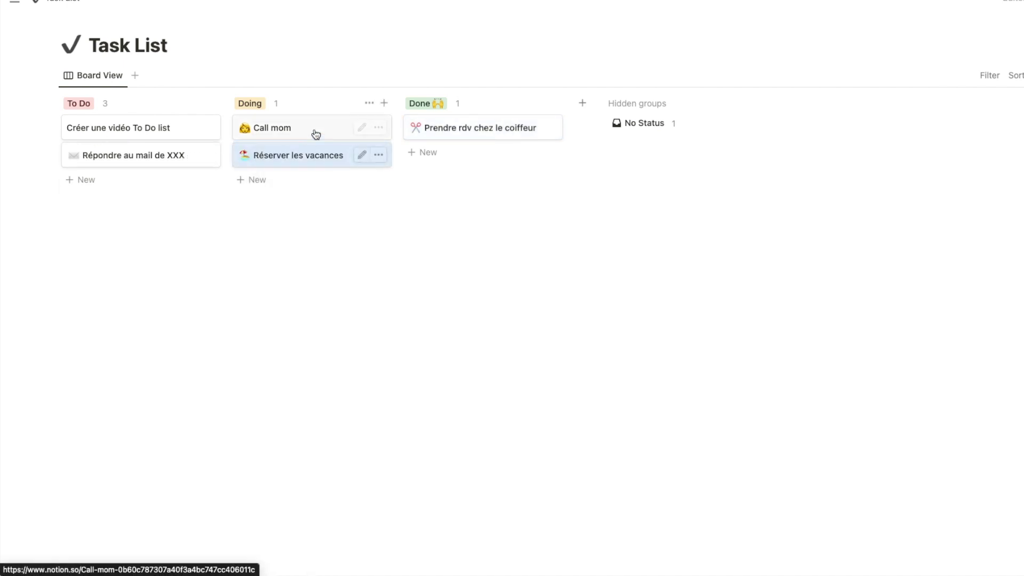
# Step: Delete the "Call mom" card from the Doing column
pyautogui.click(319, 129)
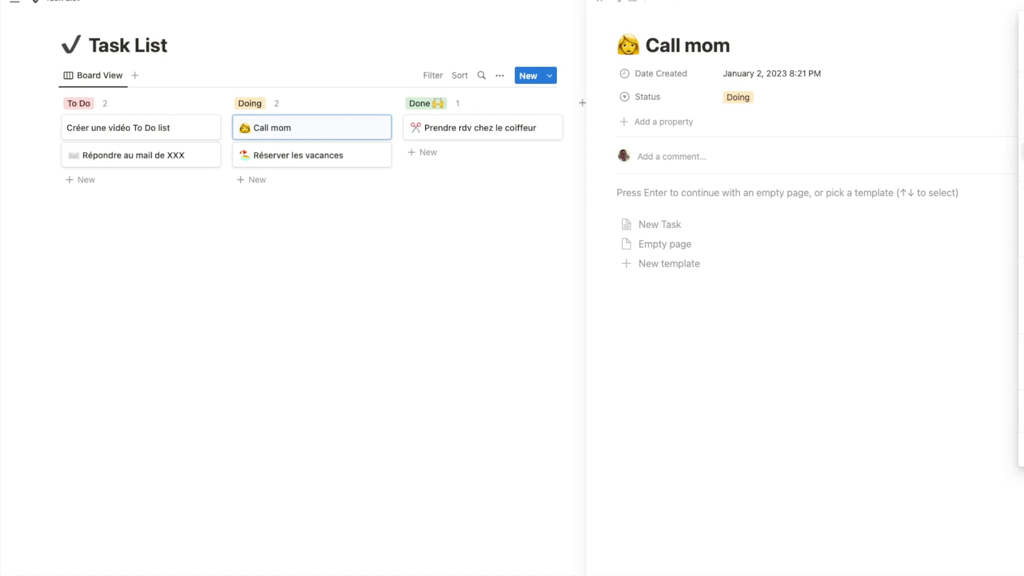
pyautogui.press('BackSpace')
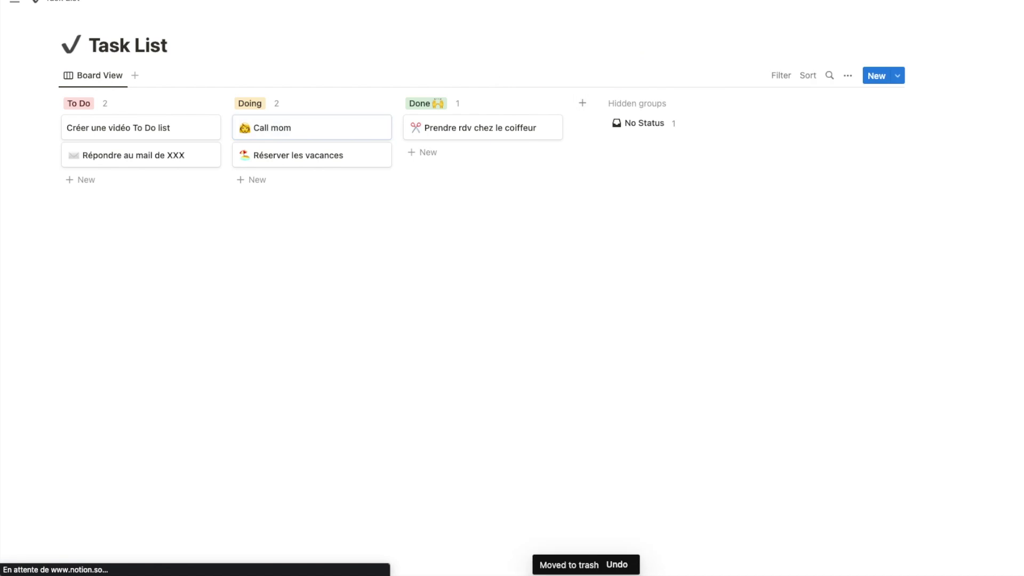